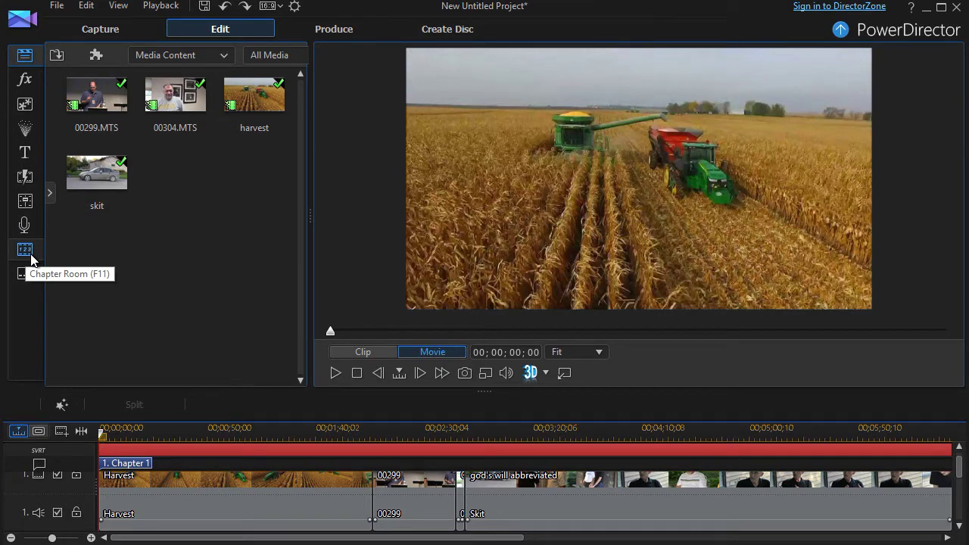
# In the Chapter room, insert a chapter at the start of each clip, then undo it.
pyautogui.click(31, 254)
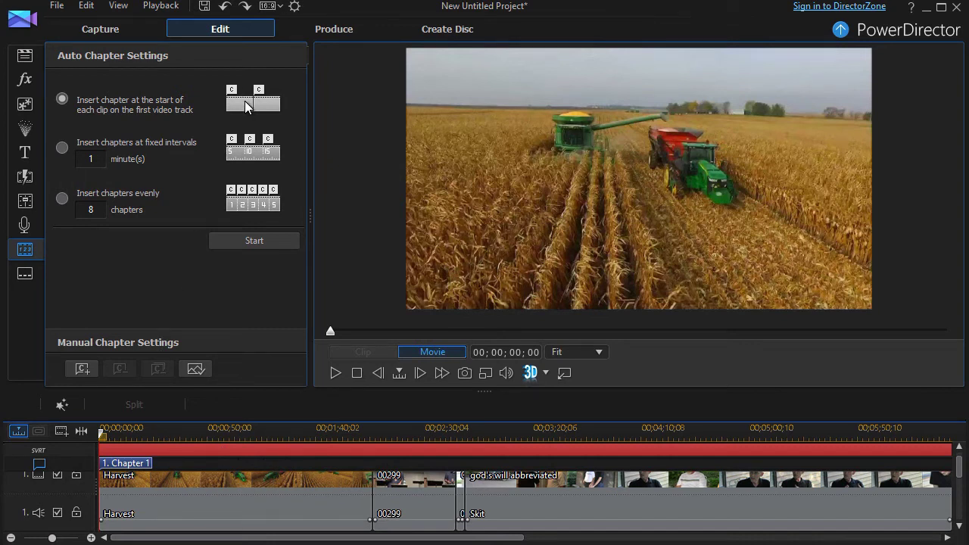
pyautogui.click(255, 240)
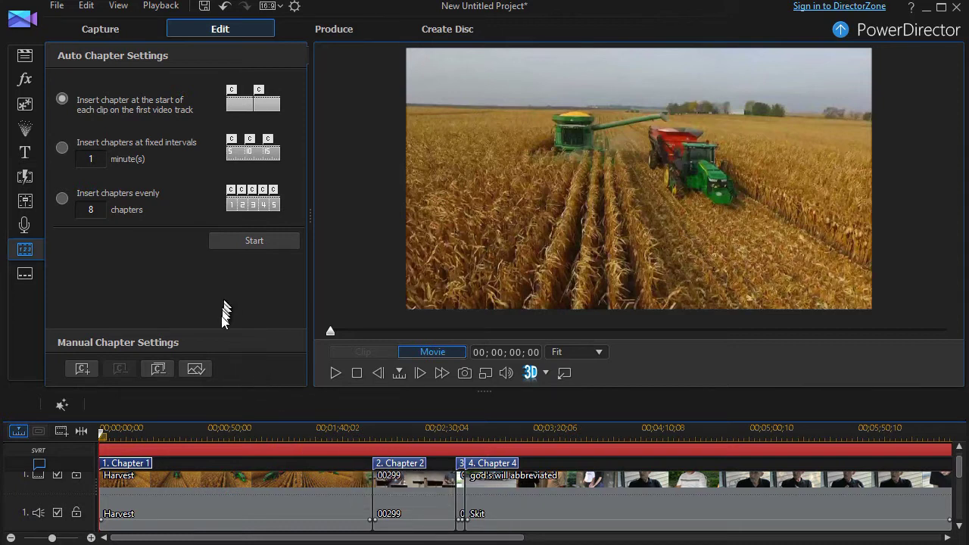
pyautogui.hotkey('ctrl', 'z')
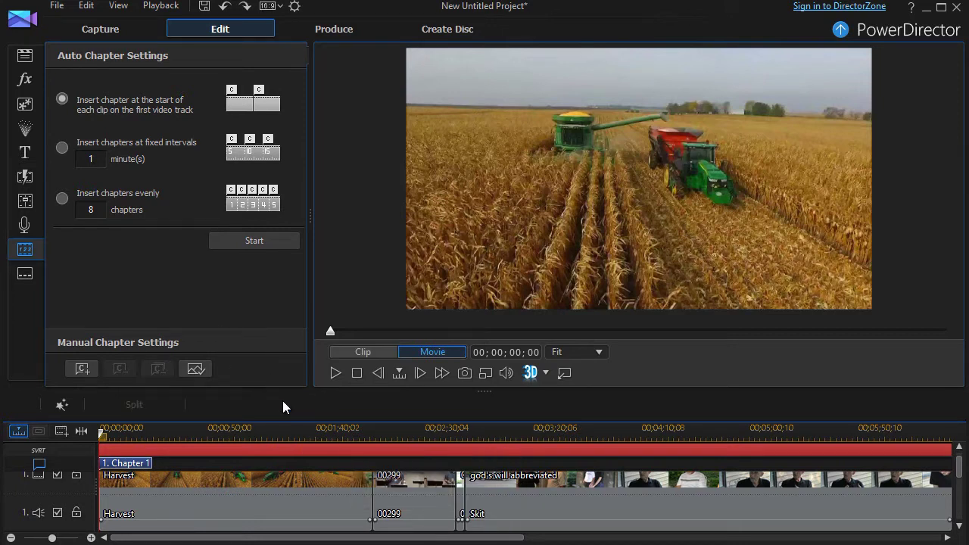
# Insert chapters at fixed 1-minute intervals, then undo them.
pyautogui.click(62, 148)
pyautogui.click(250, 242)
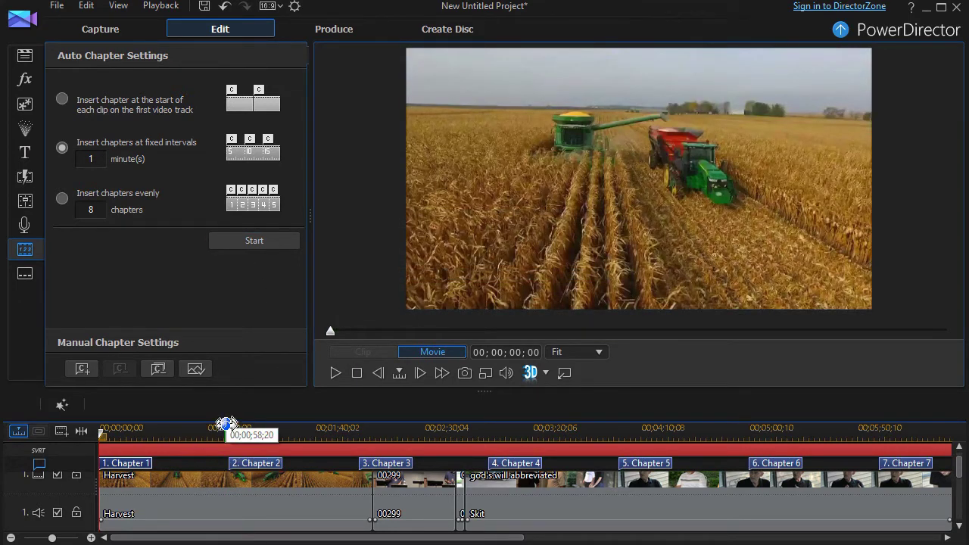
pyautogui.moveTo(893, 469)
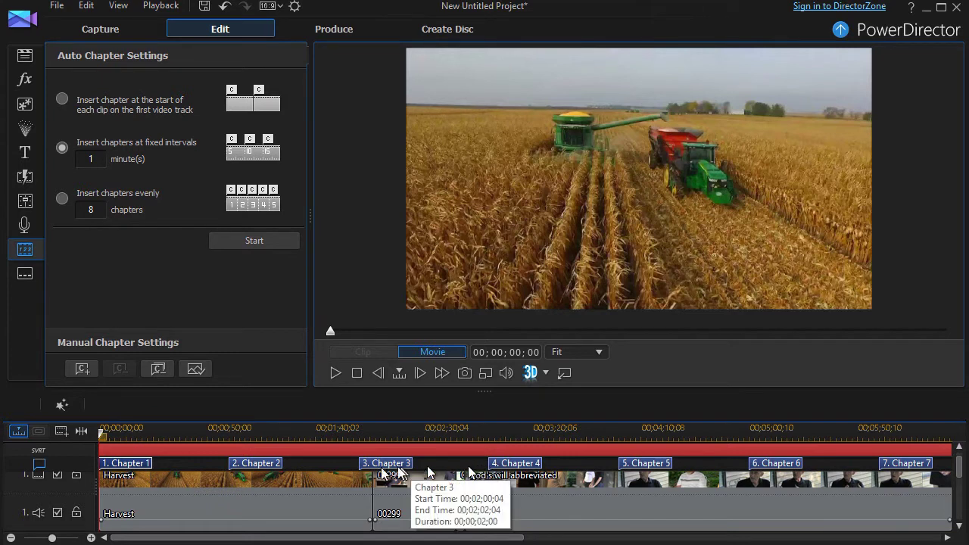
pyautogui.moveTo(238, 472)
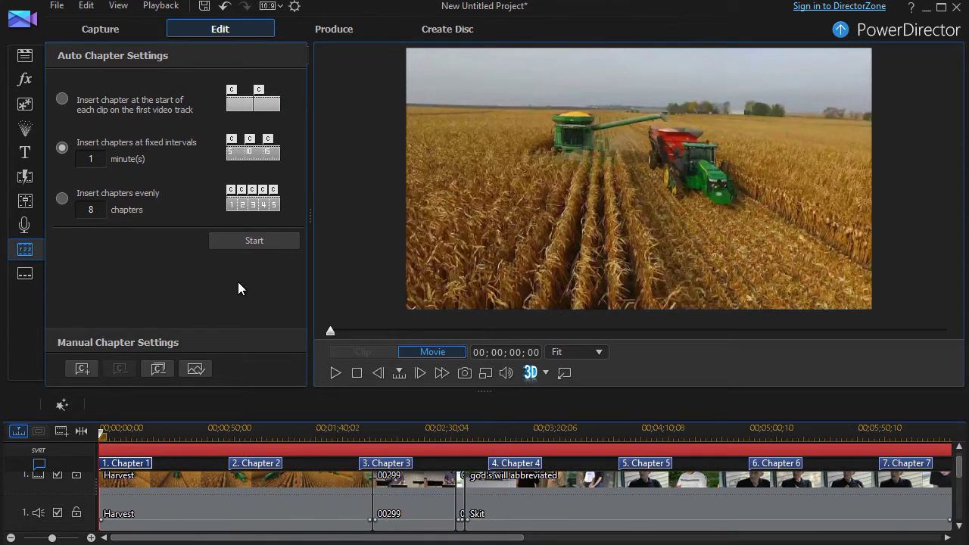
pyautogui.hotkey('ctrl', 'z')
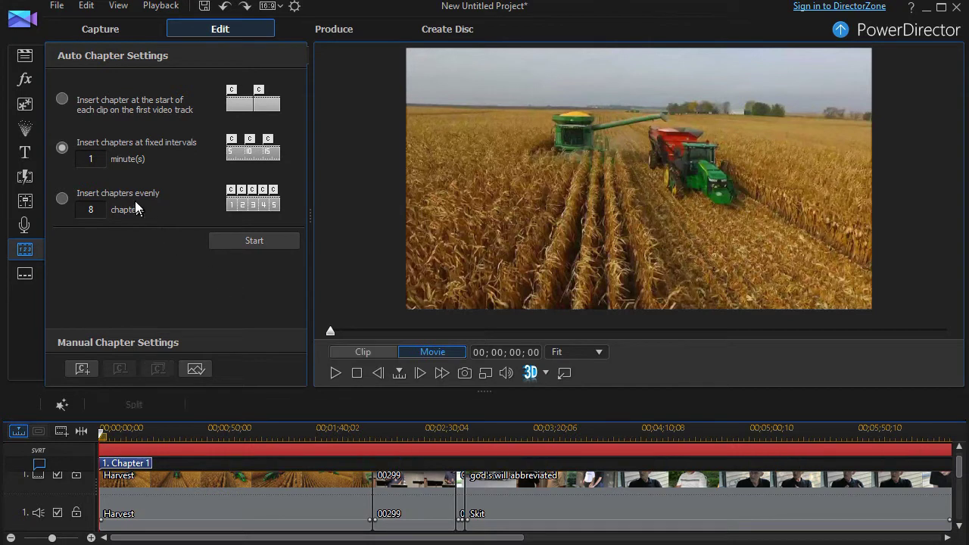
# Switch to evenly spaced chapters, change the count from 8 to 10, insert them, then undo.
pyautogui.click(62, 199)
pyautogui.click(93, 210)
pyautogui.doubleClick(91, 210)
pyautogui.write('10')
pyautogui.click(267, 242)
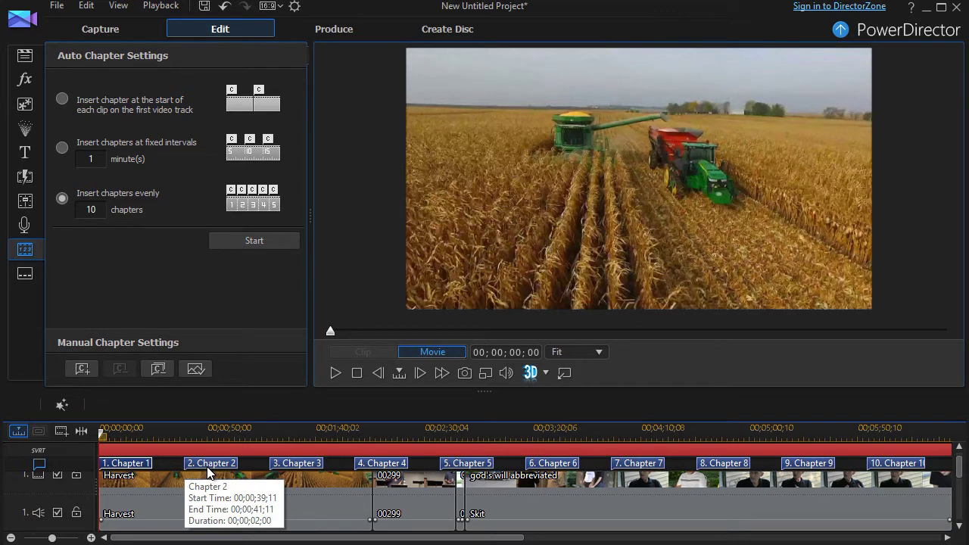
pyautogui.hotkey('ctrl', 'z')
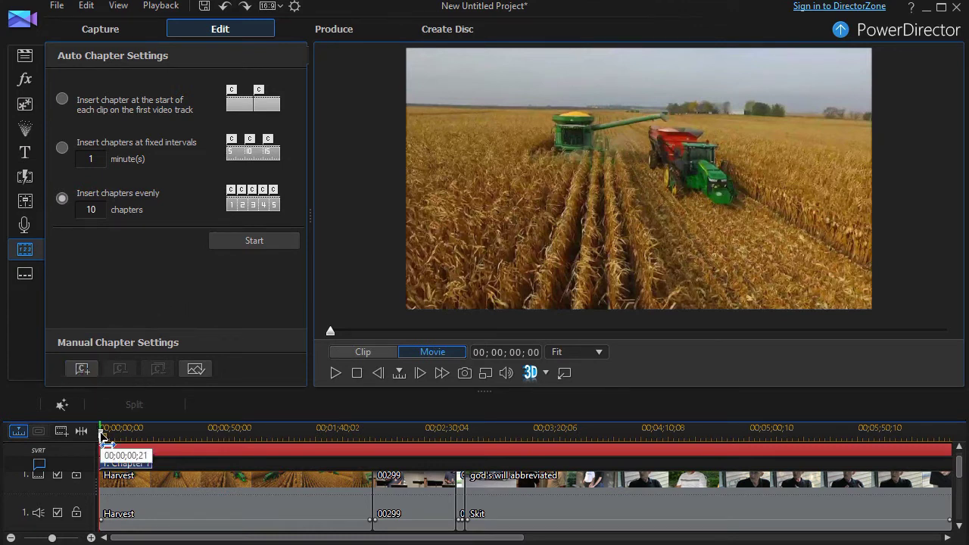
# Add chapters manually near 1:03, 2:30 and 3:54, then delete the extra Chapter 4.
pyautogui.moveTo(102, 433); pyautogui.dragTo(239, 459)
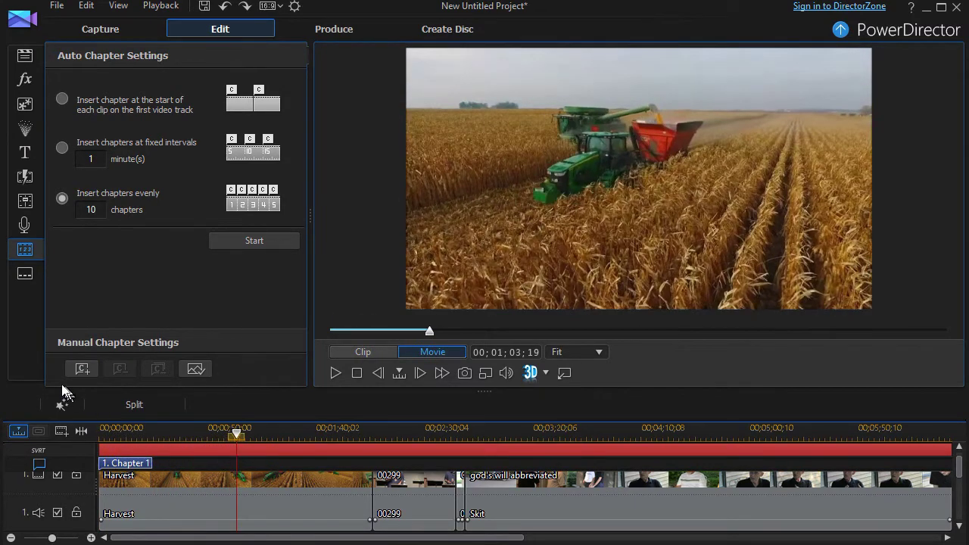
pyautogui.click(85, 369)
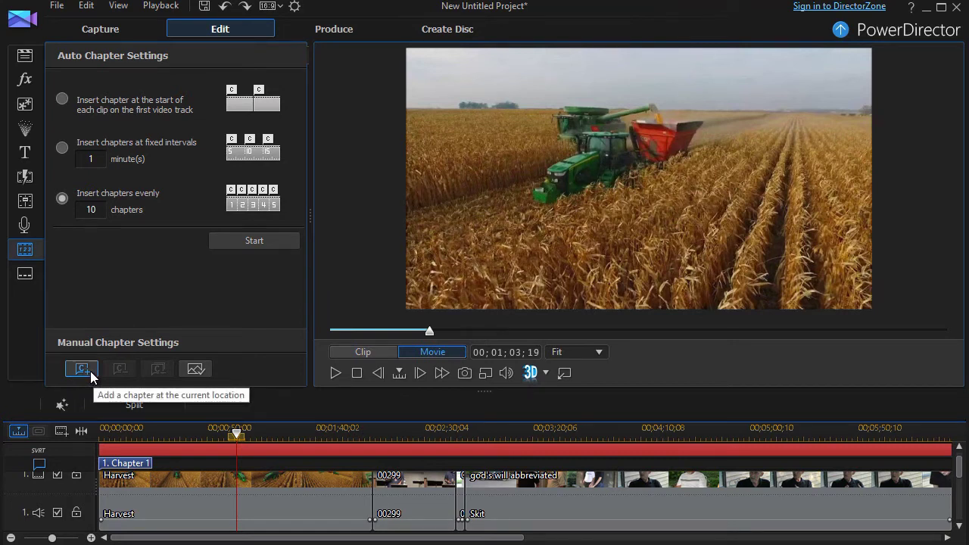
pyautogui.click(90, 371)
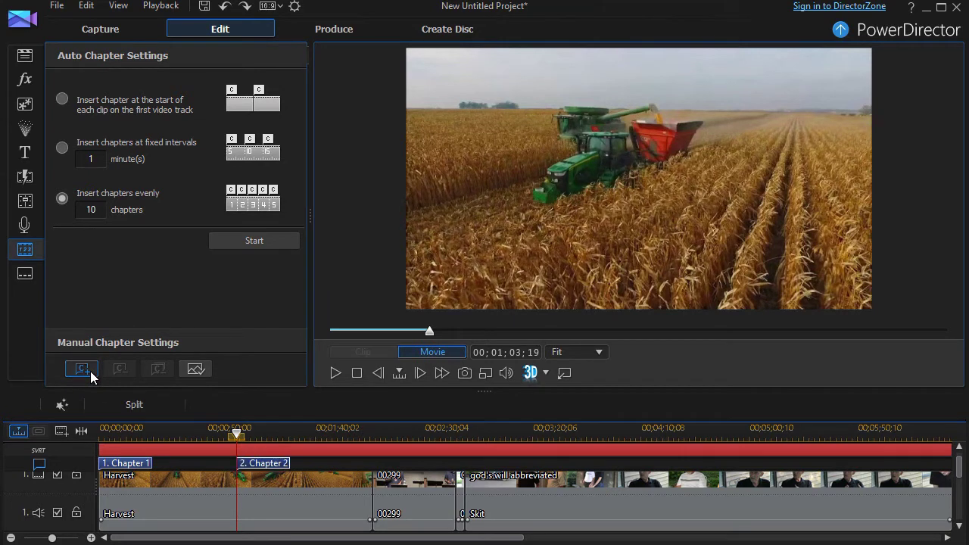
pyautogui.click(424, 437)
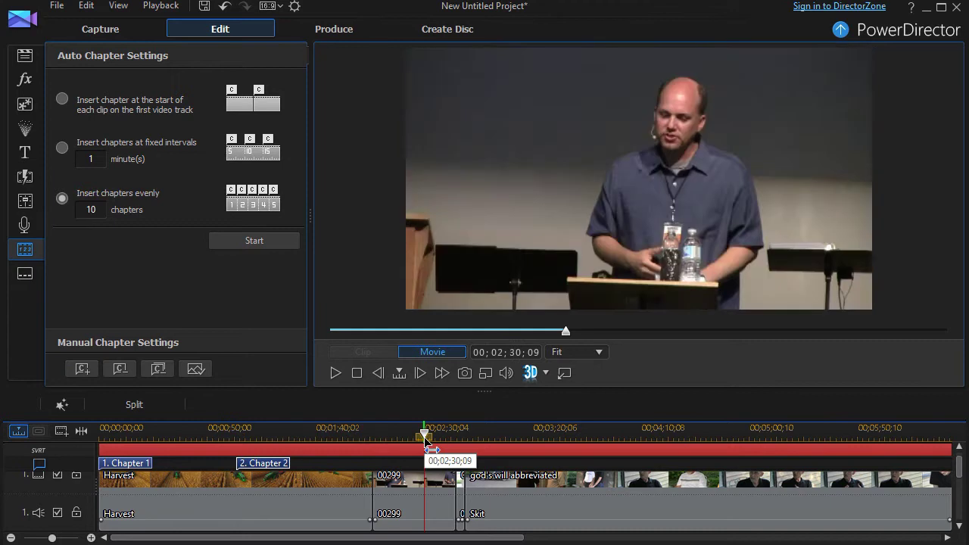
pyautogui.click(89, 368)
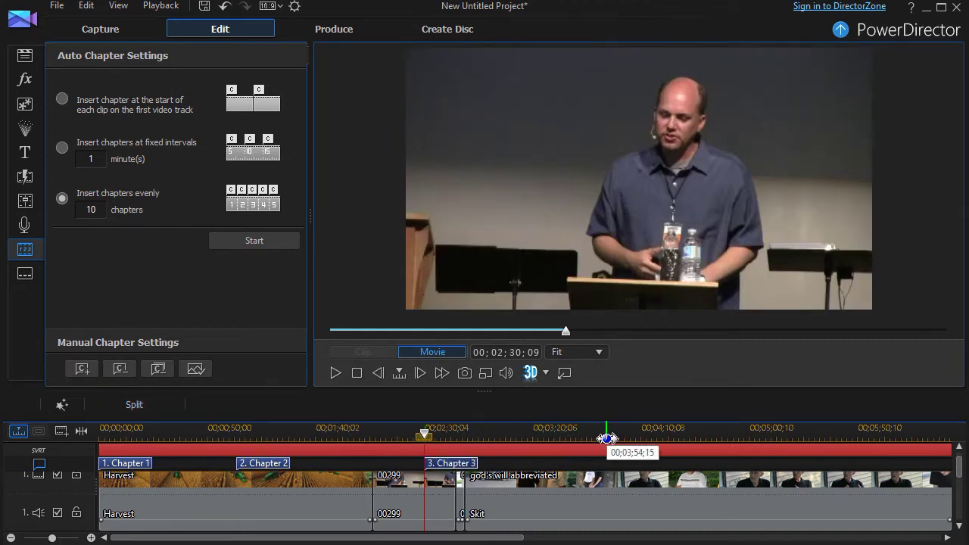
pyautogui.click(605, 437)
pyautogui.click(82, 368)
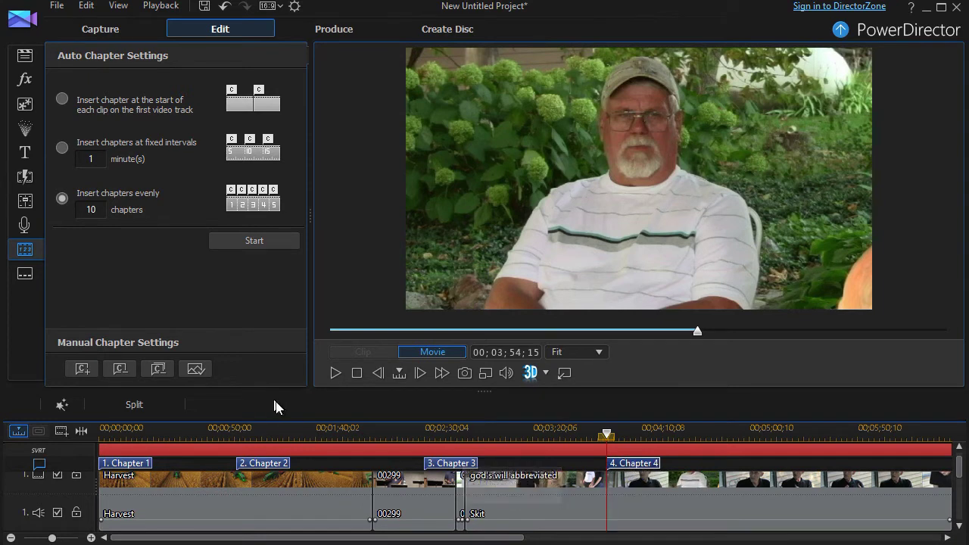
pyautogui.click(121, 369)
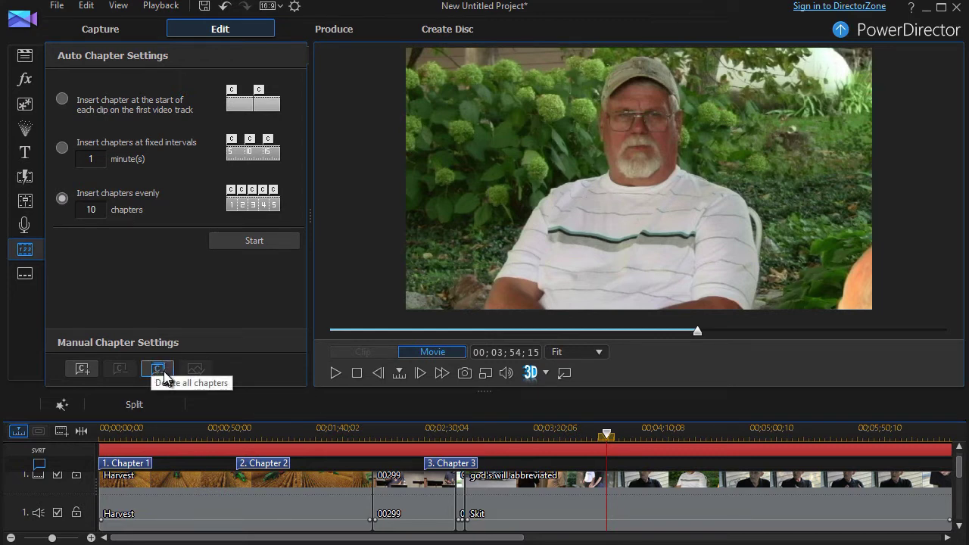
# Delete all chapters, add new ones at about 1:56 and 3:37, and return the playhead to the start.
pyautogui.click(162, 368)
pyautogui.click(162, 365)
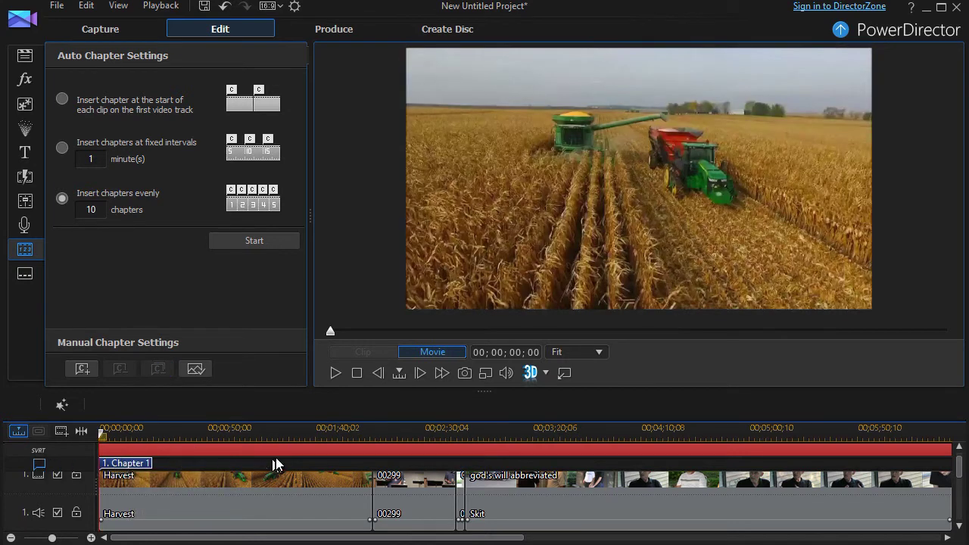
pyautogui.click(345, 465)
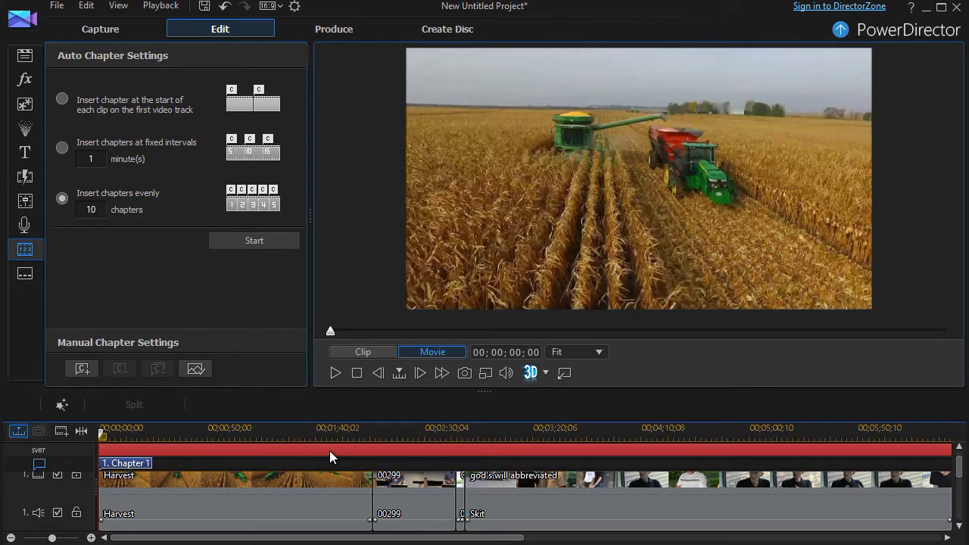
pyautogui.click(351, 446)
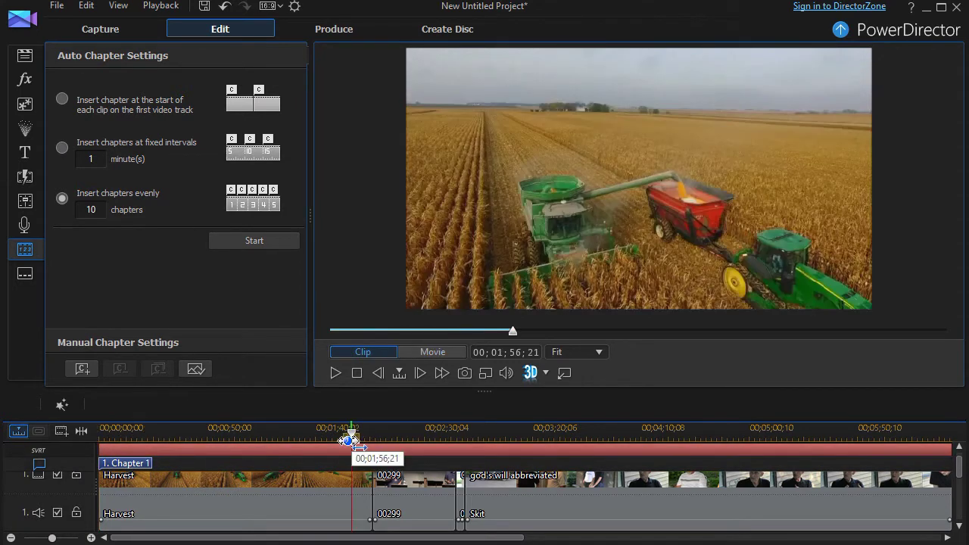
pyautogui.click(84, 372)
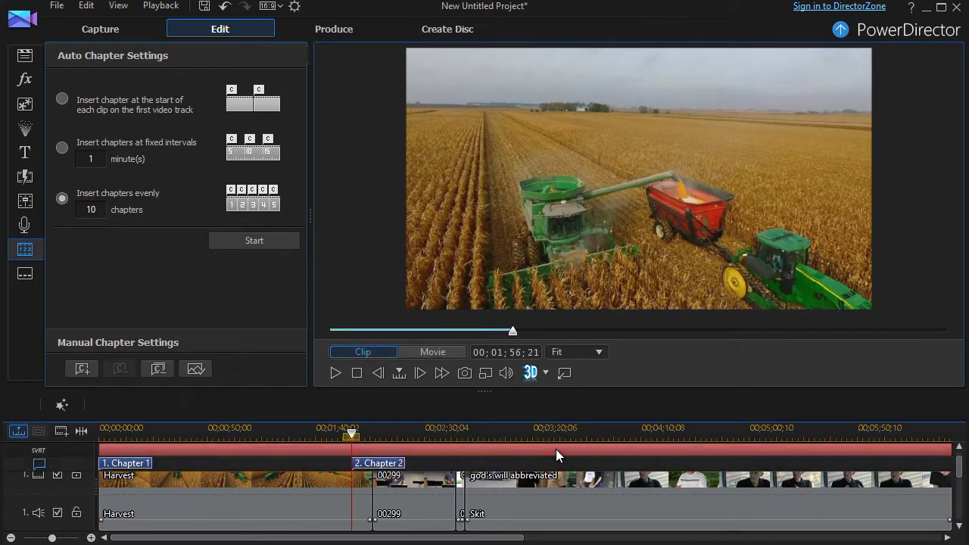
pyautogui.click(570, 448)
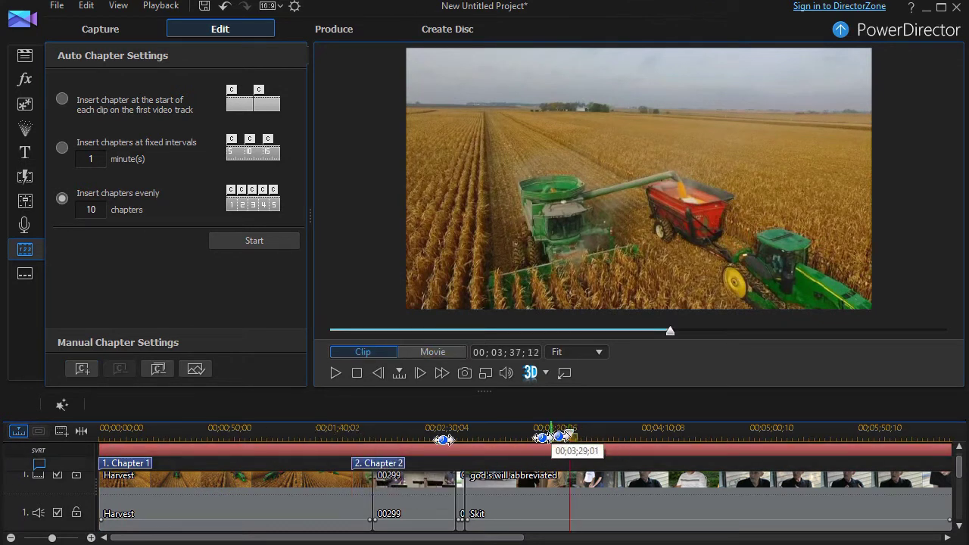
pyautogui.click(80, 369)
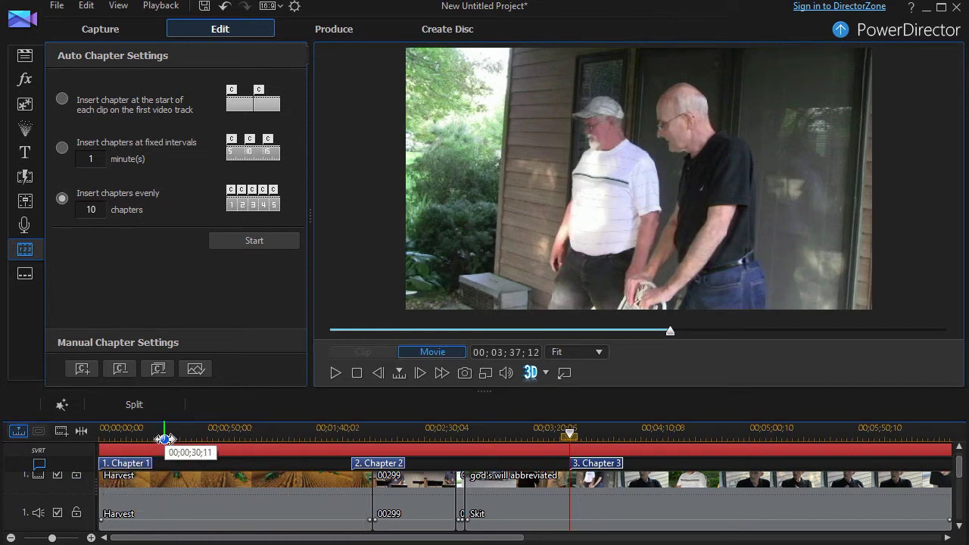
pyautogui.press('Home')
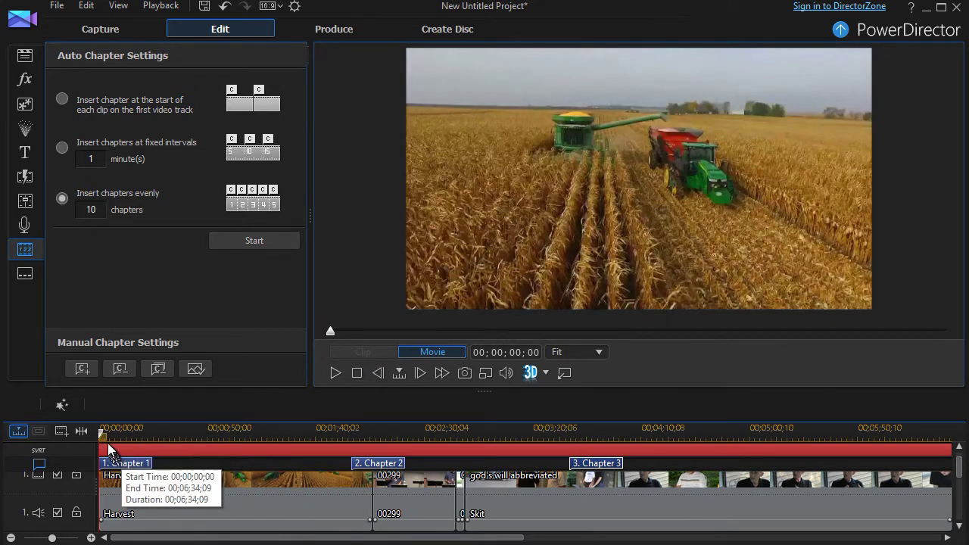
# Set chapter thumbnails from a harvest frame, the 00299 speaker clip, and the seated man in the striped shirt.
pyautogui.moveTo(103, 435); pyautogui.dragTo(194, 452)
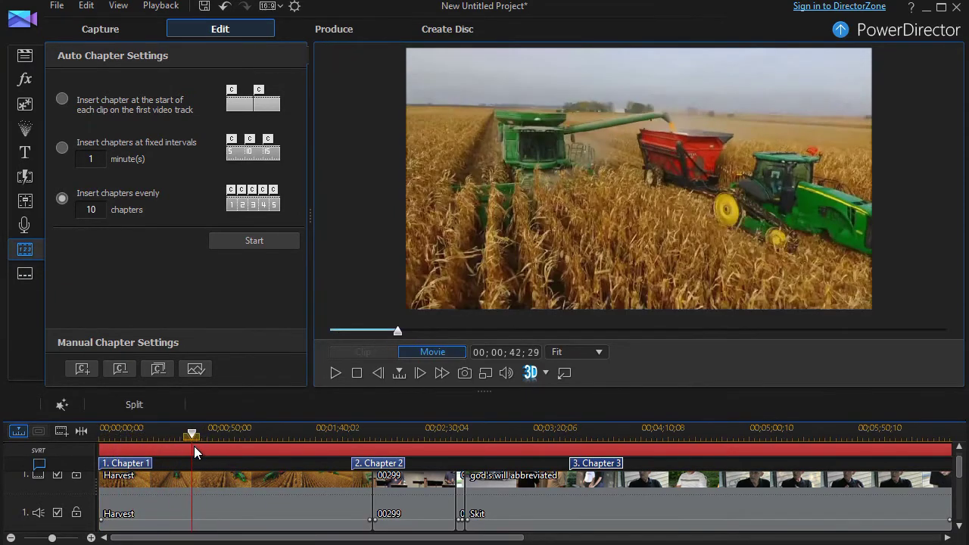
pyautogui.click(195, 370)
pyautogui.click(420, 489)
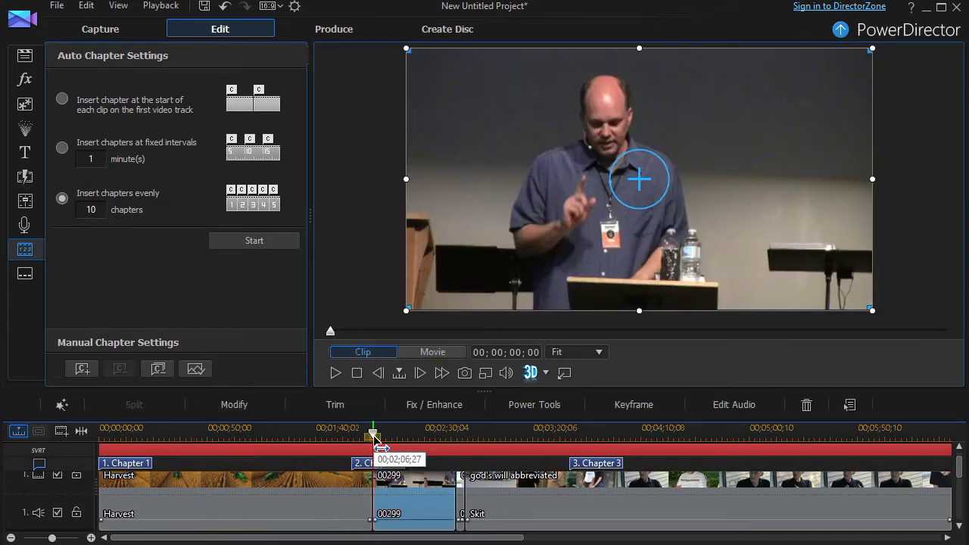
pyautogui.moveTo(376, 437)
pyautogui.mouseDown()
pyautogui.moveTo(429, 438)
pyautogui.moveTo(423, 445)
pyautogui.mouseUp()
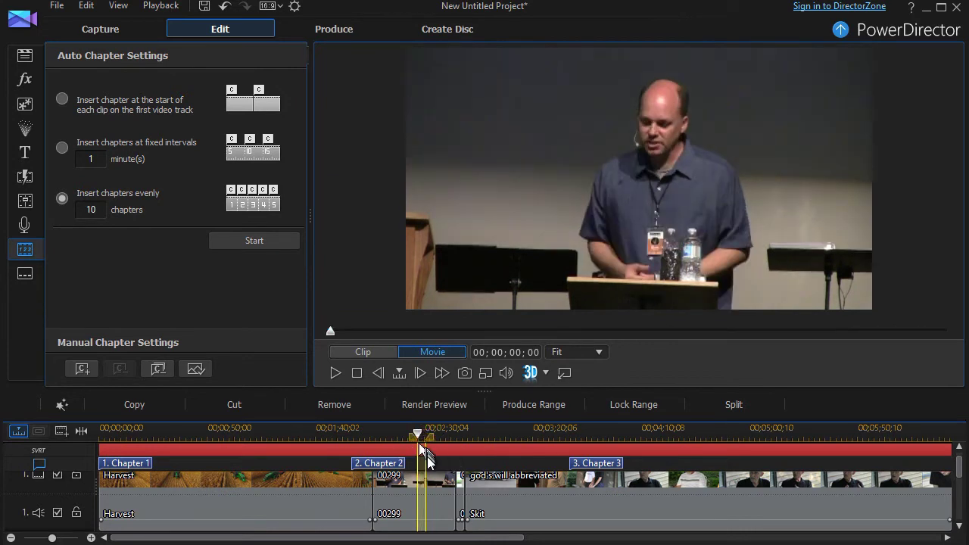
pyautogui.click(438, 443)
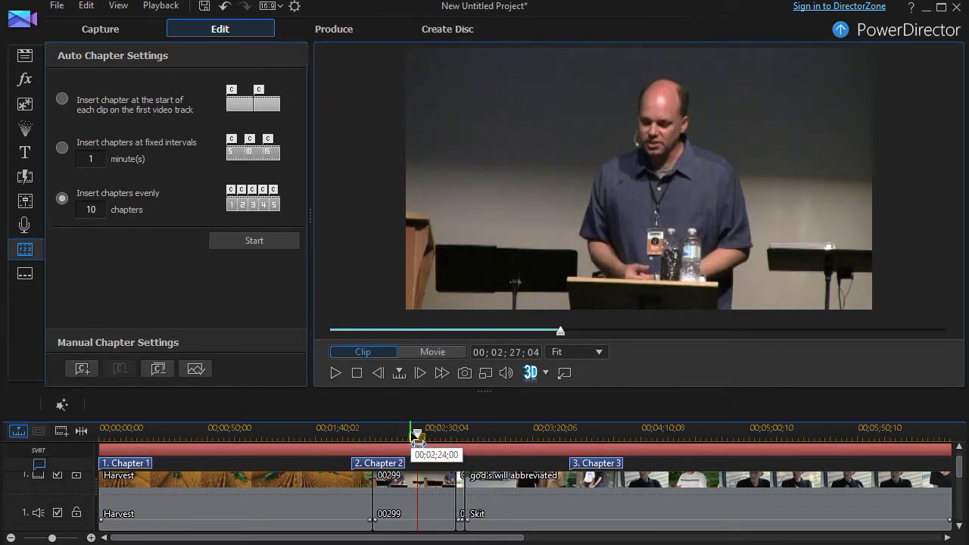
pyautogui.click(435, 438)
pyautogui.moveTo(437, 437); pyautogui.dragTo(435, 437)
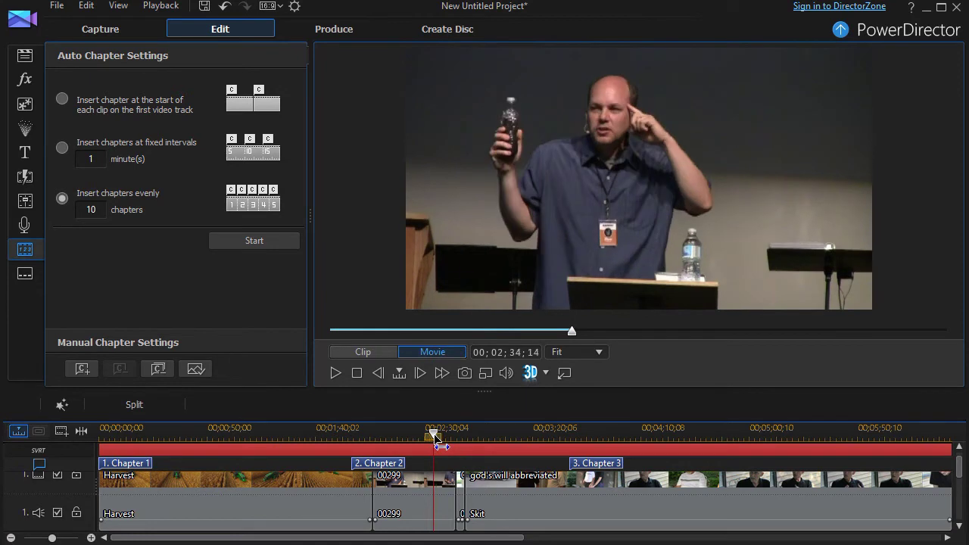
pyautogui.click(436, 438)
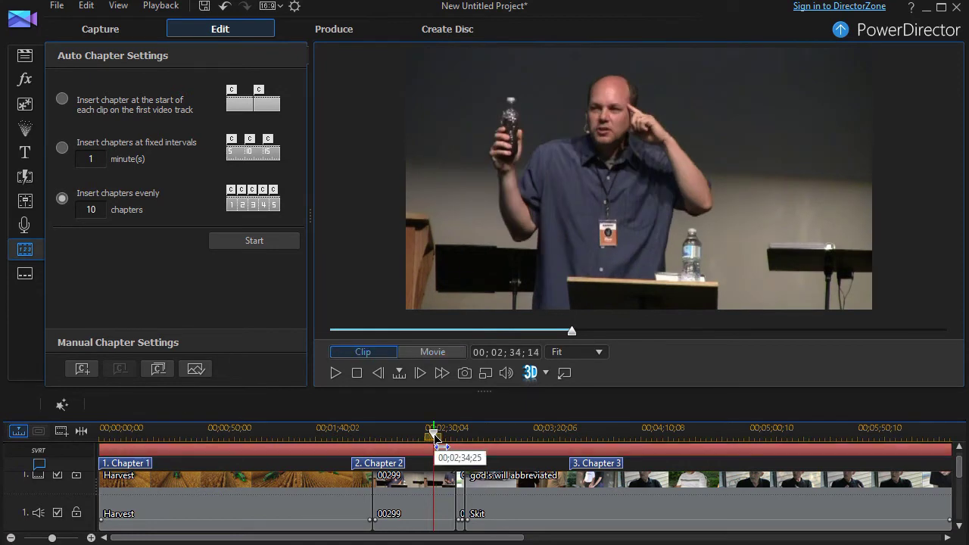
pyautogui.click(197, 369)
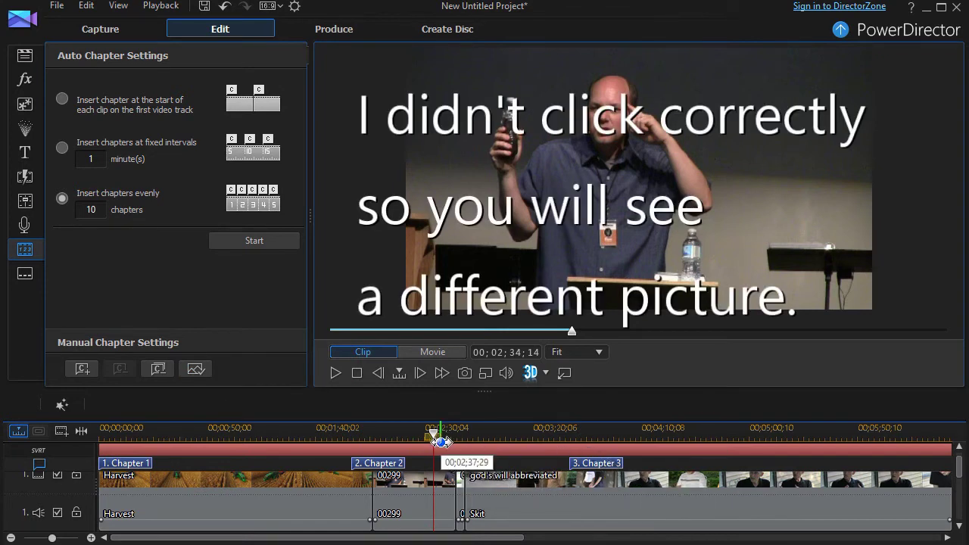
pyautogui.moveTo(441, 441); pyautogui.dragTo(759, 465)
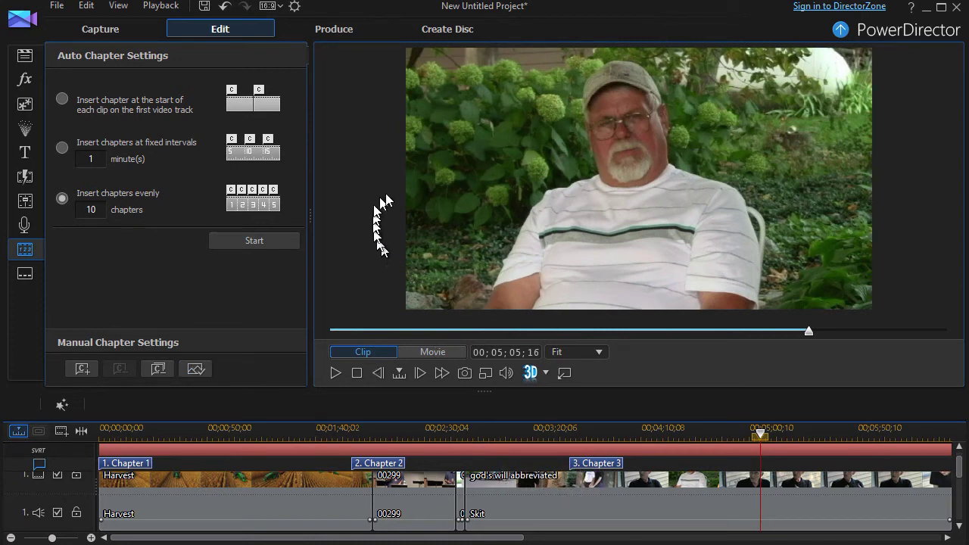
pyautogui.click(448, 30)
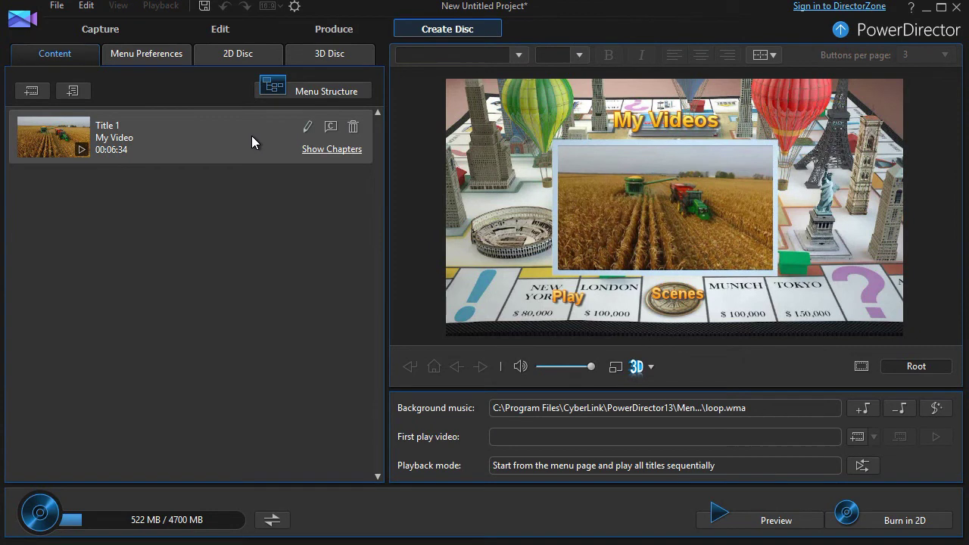
# In Create Disc, show Title 1's three chapter thumbnails, then return to the Edit workspace.
pyautogui.click(334, 155)
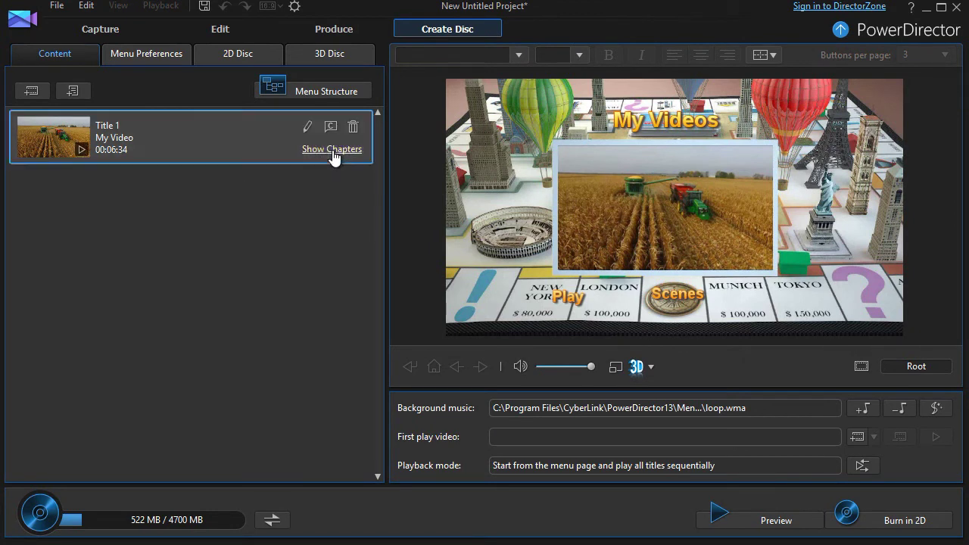
pyautogui.click(334, 155)
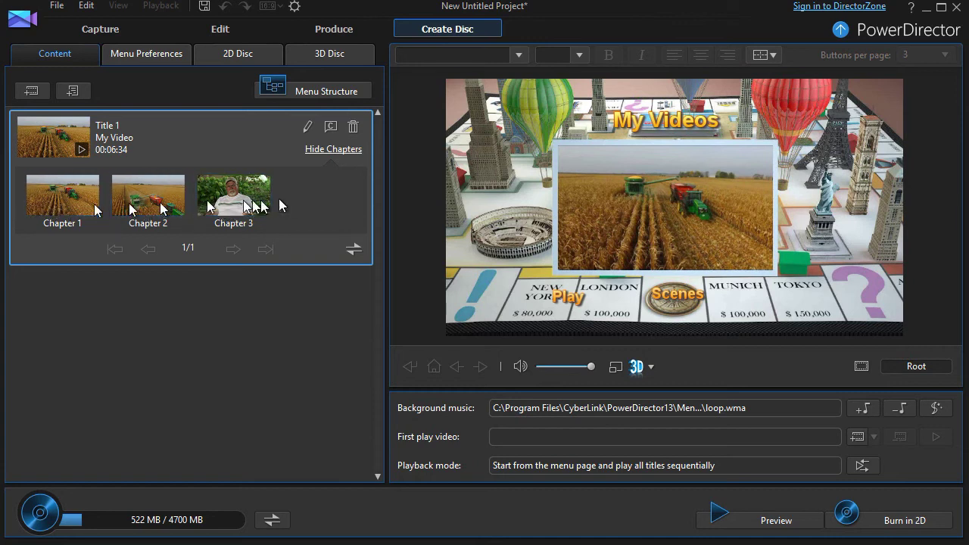
pyautogui.click(225, 34)
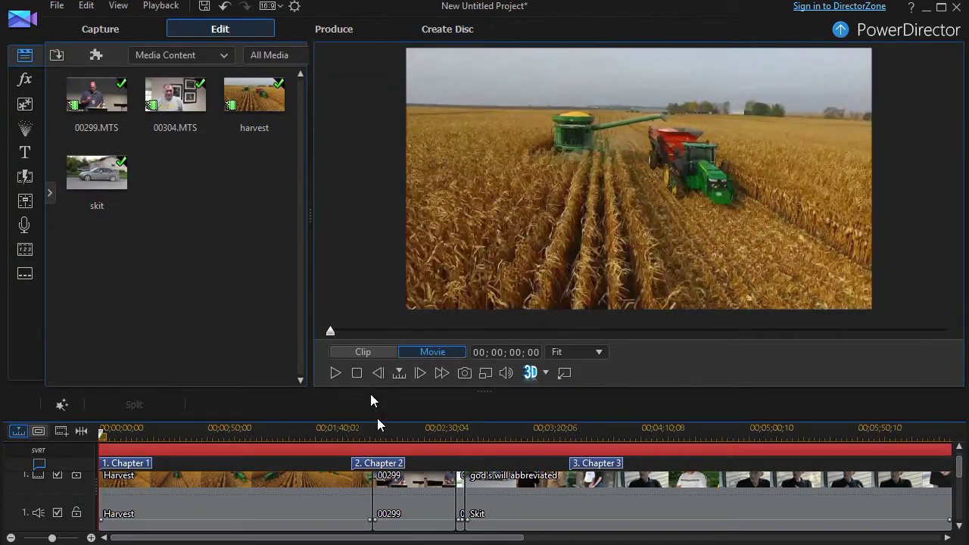
# Rename the Chapter 2 marker to 'Fieldwork Over'.
pyautogui.click(389, 465)
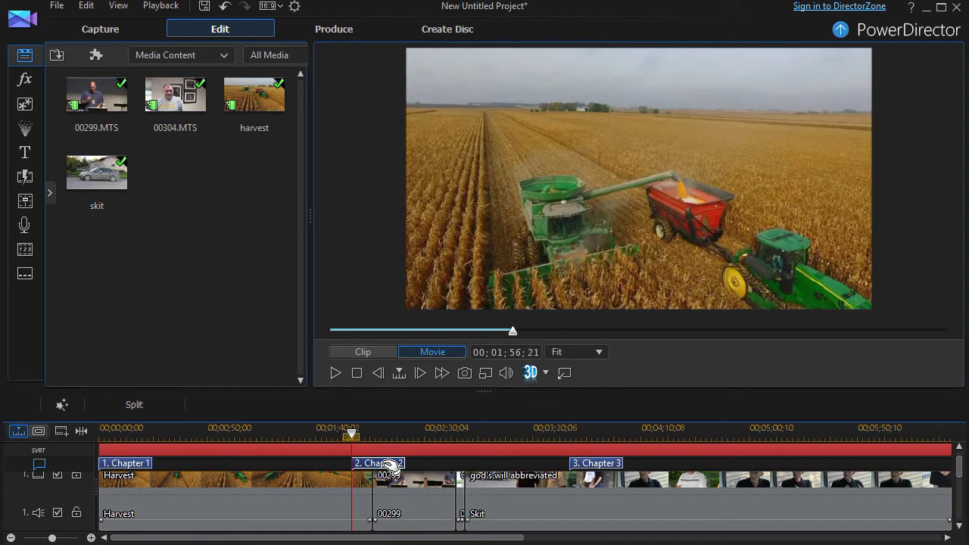
pyautogui.doubleClick(389, 465)
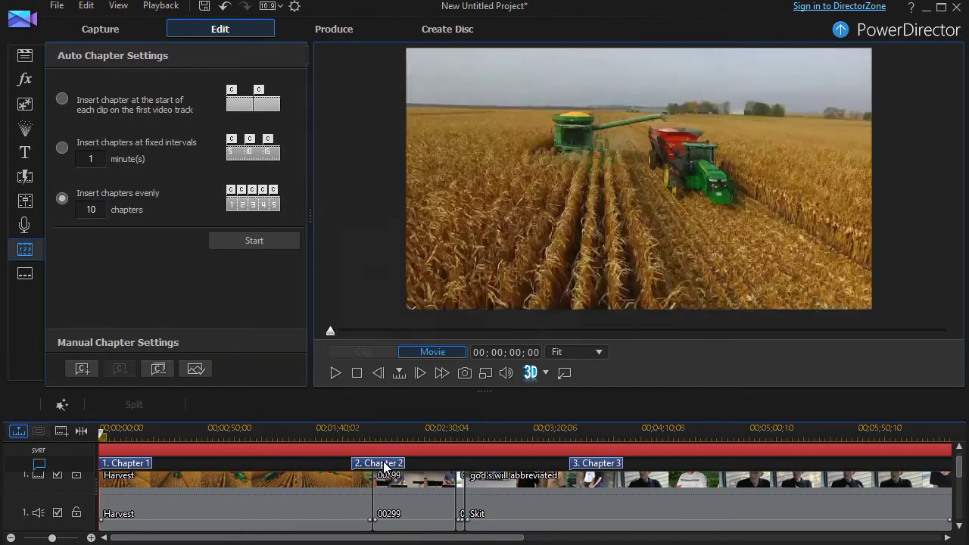
pyautogui.doubleClick(384, 465)
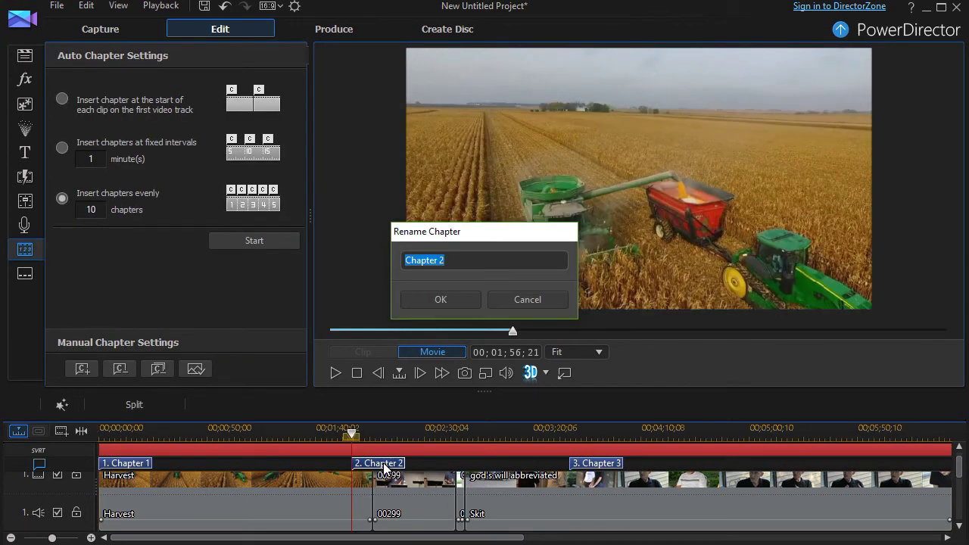
pyautogui.moveTo(464, 260); pyautogui.dragTo(397, 263)
pyautogui.write('Fieldwork Over')
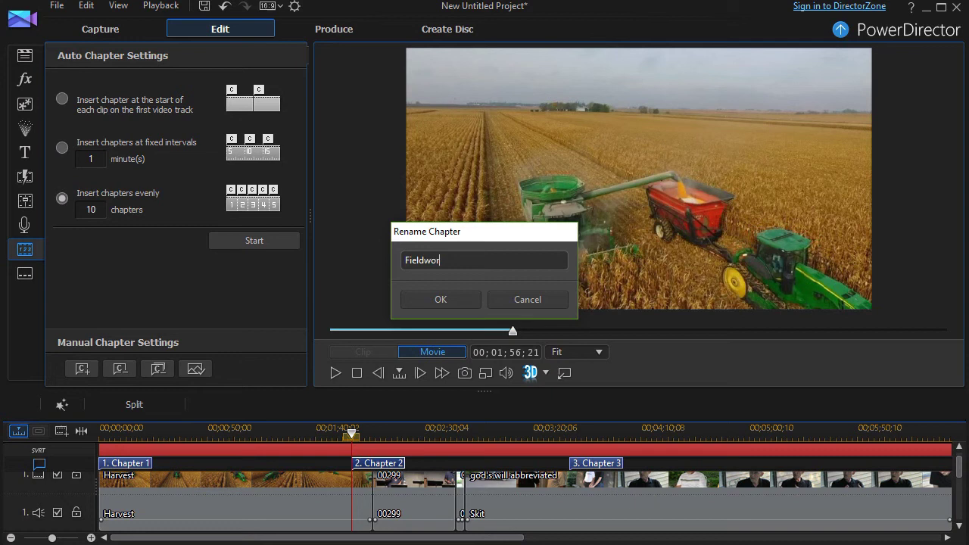
pyautogui.click(442, 298)
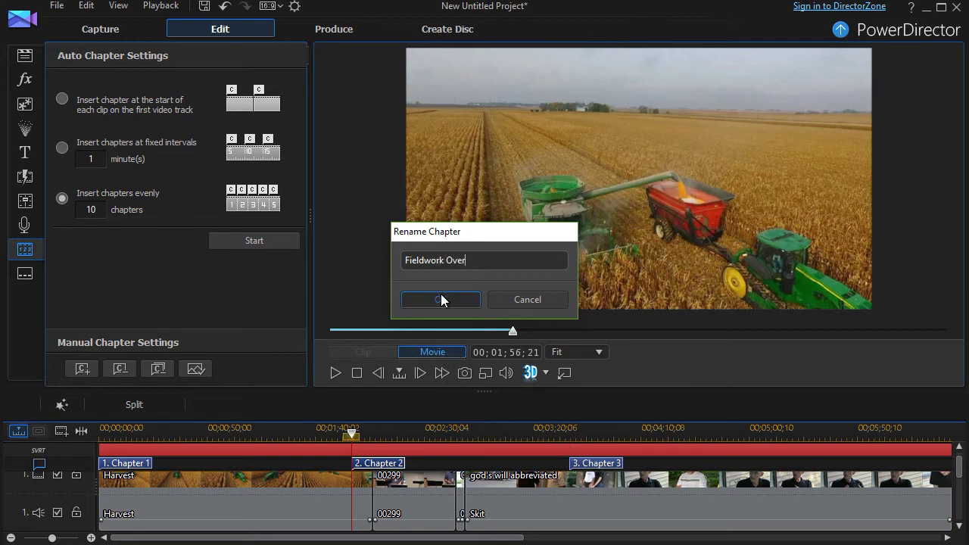
pyautogui.click(600, 465)
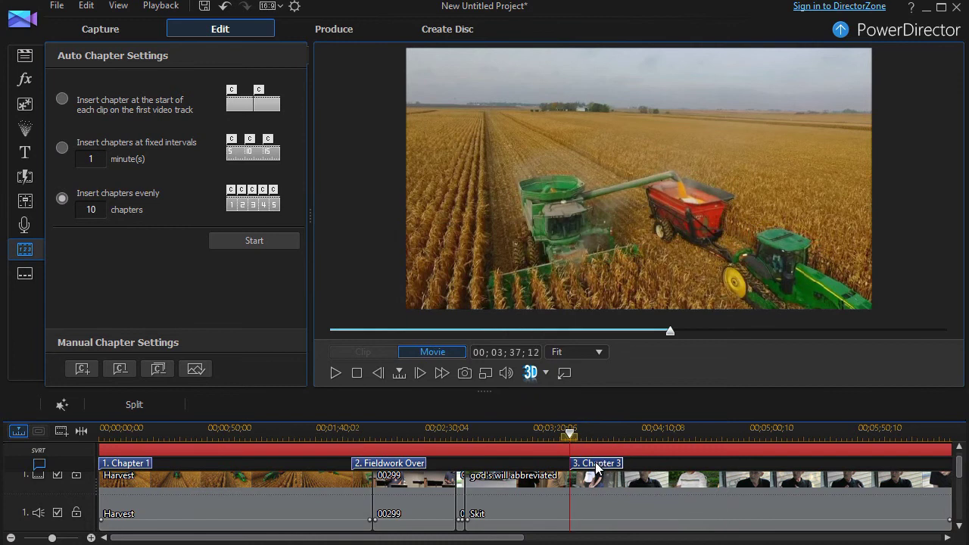
# Rename Chapter 3 to 'Conversation'.
pyautogui.doubleClick(600, 464)
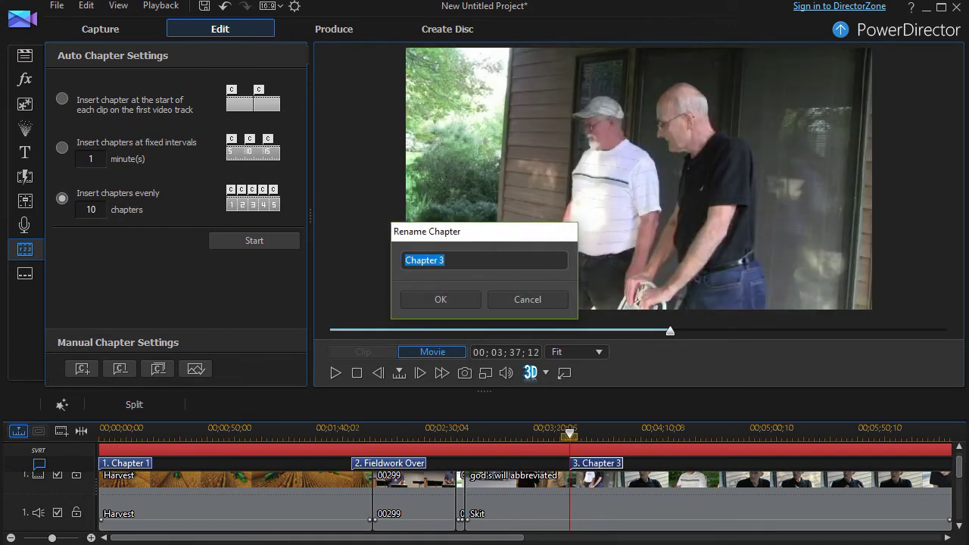
pyautogui.write('Conversation')
pyautogui.press('Return')
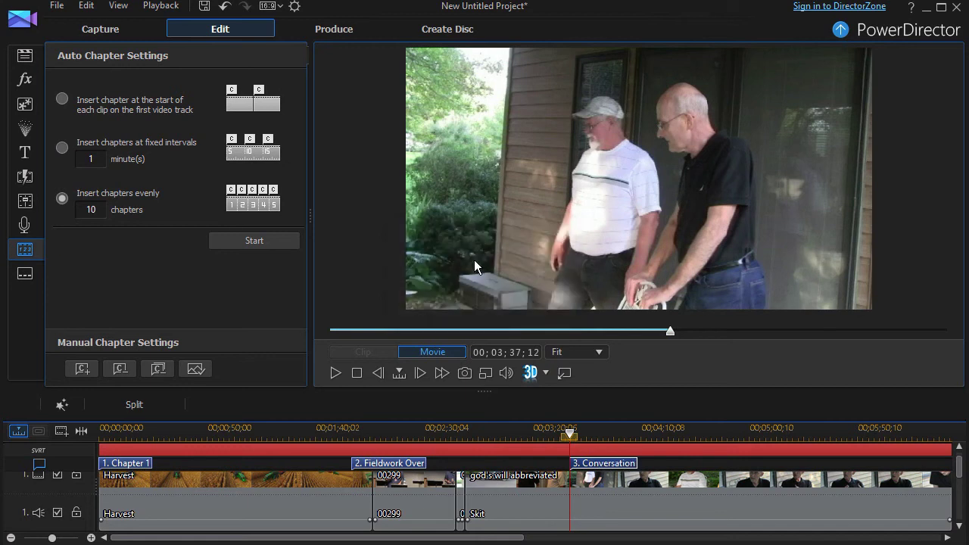
# Rename Chapter 1 to 'Start of harvest'.
pyautogui.doubleClick(133, 464)
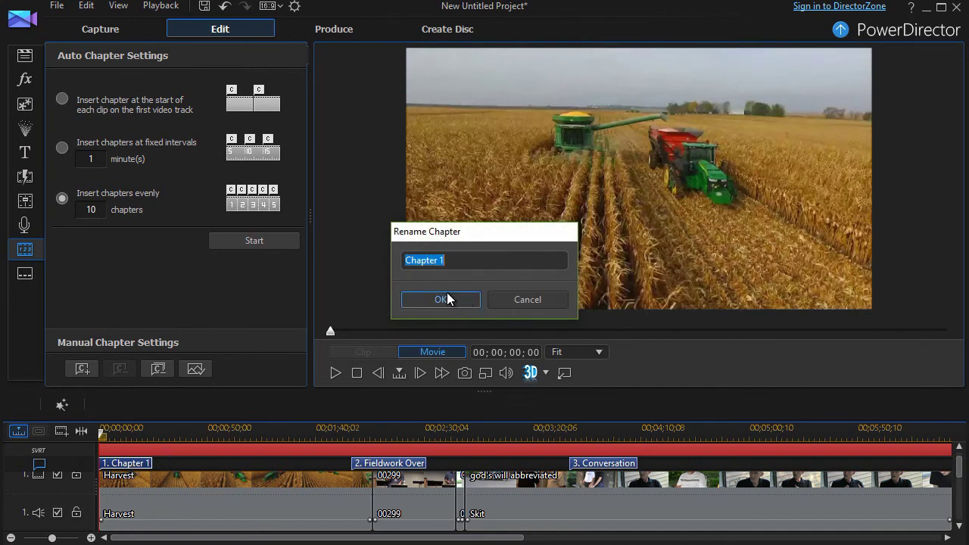
pyautogui.write('Start of harvest')
pyautogui.click(445, 299)
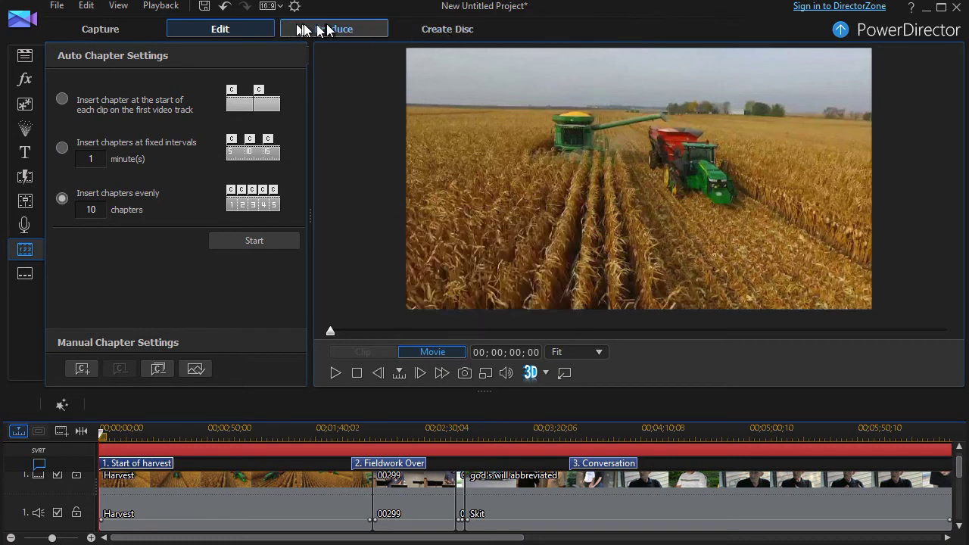
# In Create Disc, confirm Title 1's chapters show Start of harvest, Fieldwork Over and Conversation, then return to Edit.
pyautogui.click(465, 30)
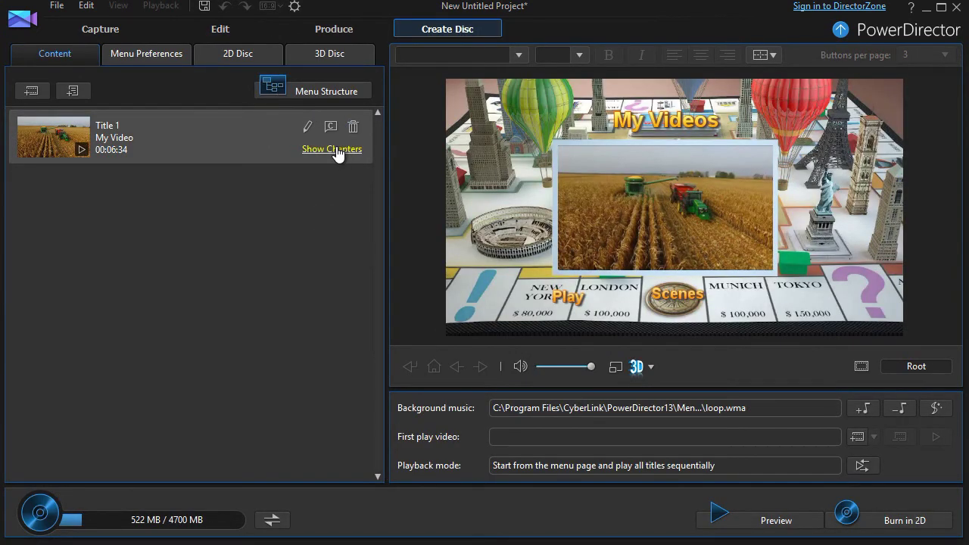
pyautogui.click(338, 149)
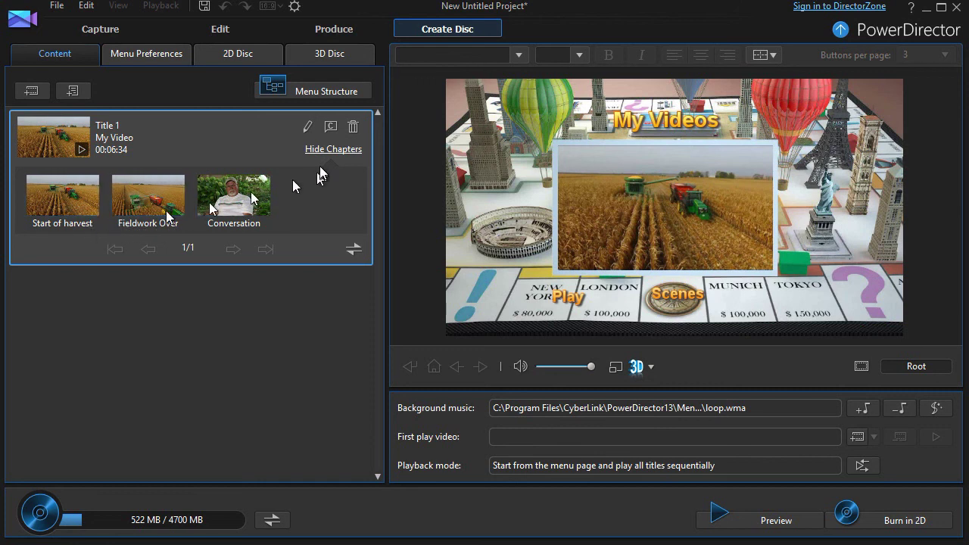
pyautogui.click(231, 31)
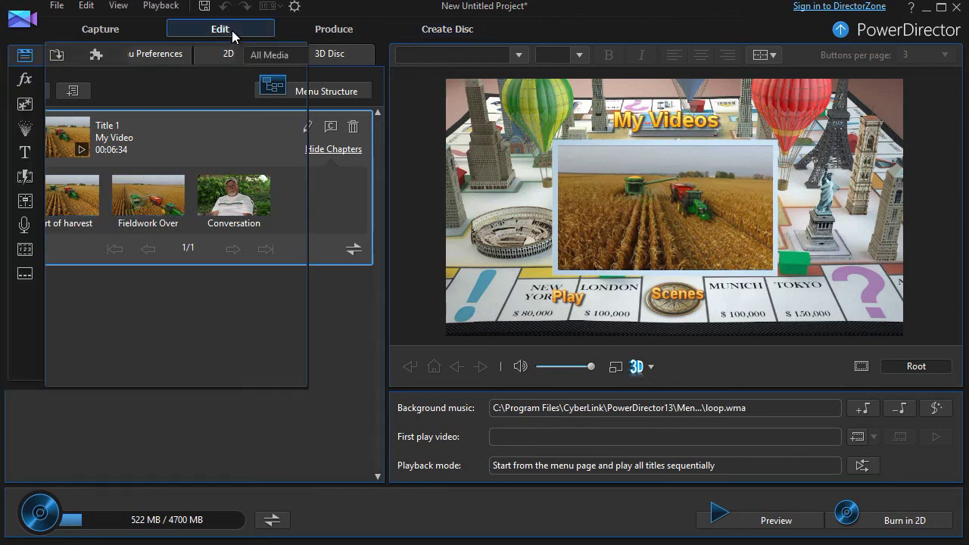